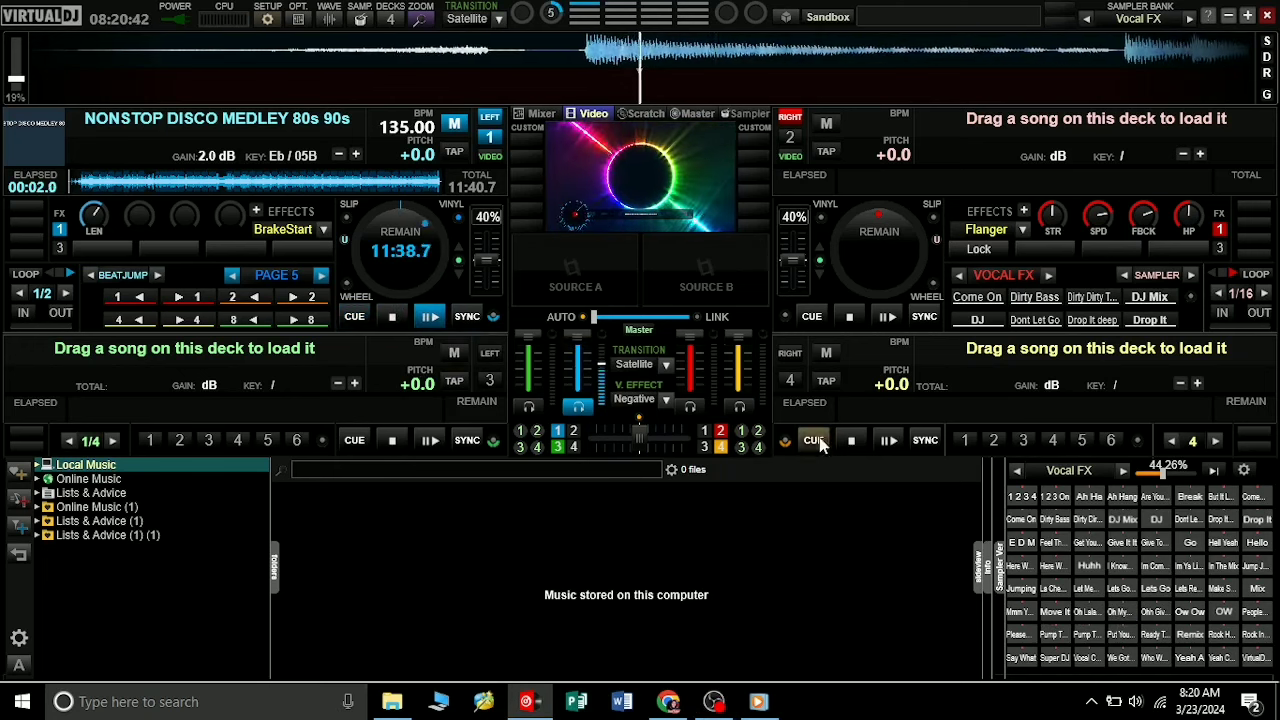
Switch the sampler to the VIDEO & SCRATCH bank and play its Ahhh - Scratch sample
{"action": "left_click", "coordinate": [1100, 472]}
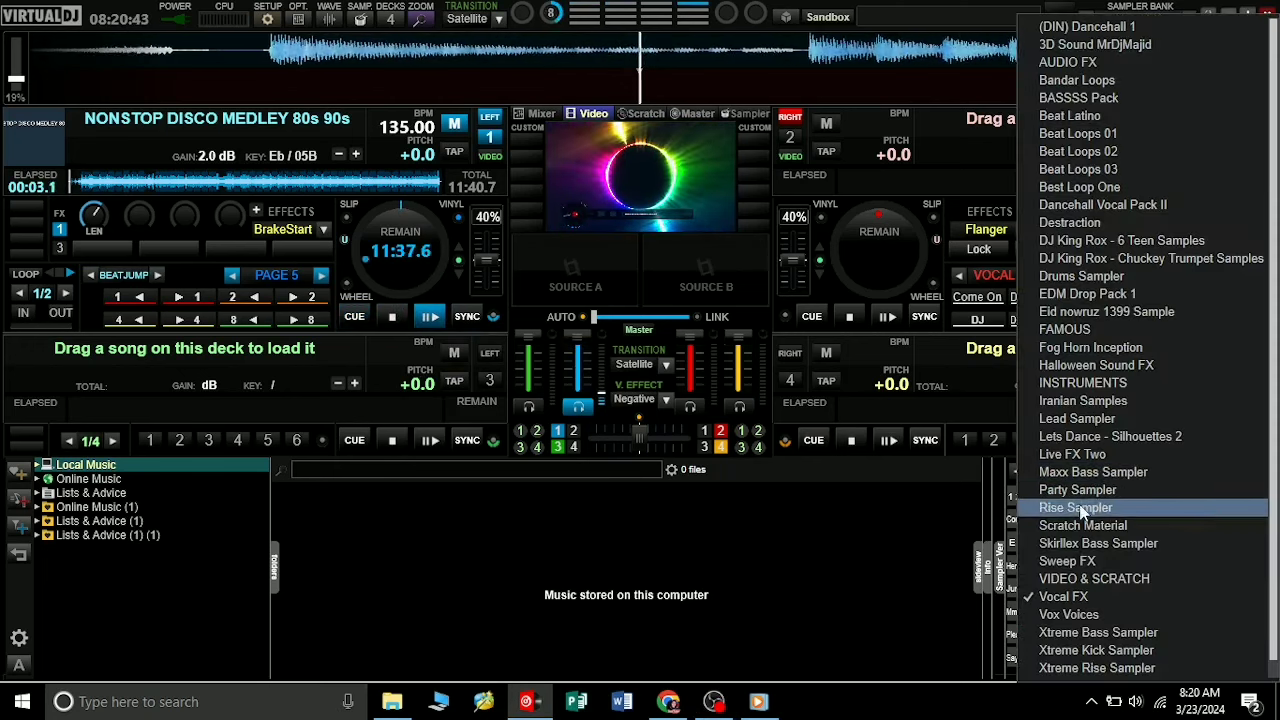
{"action": "left_click", "coordinate": [1084, 579]}
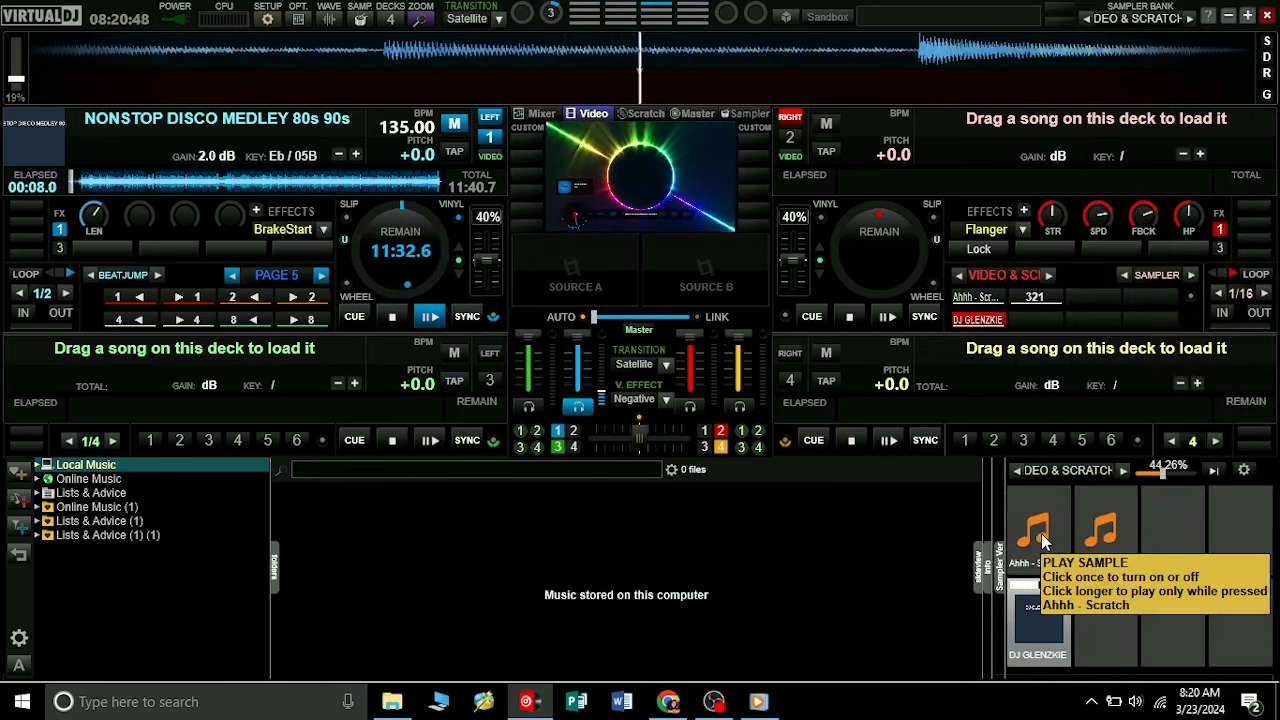
{"action": "left_click", "coordinate": [1040, 533]}
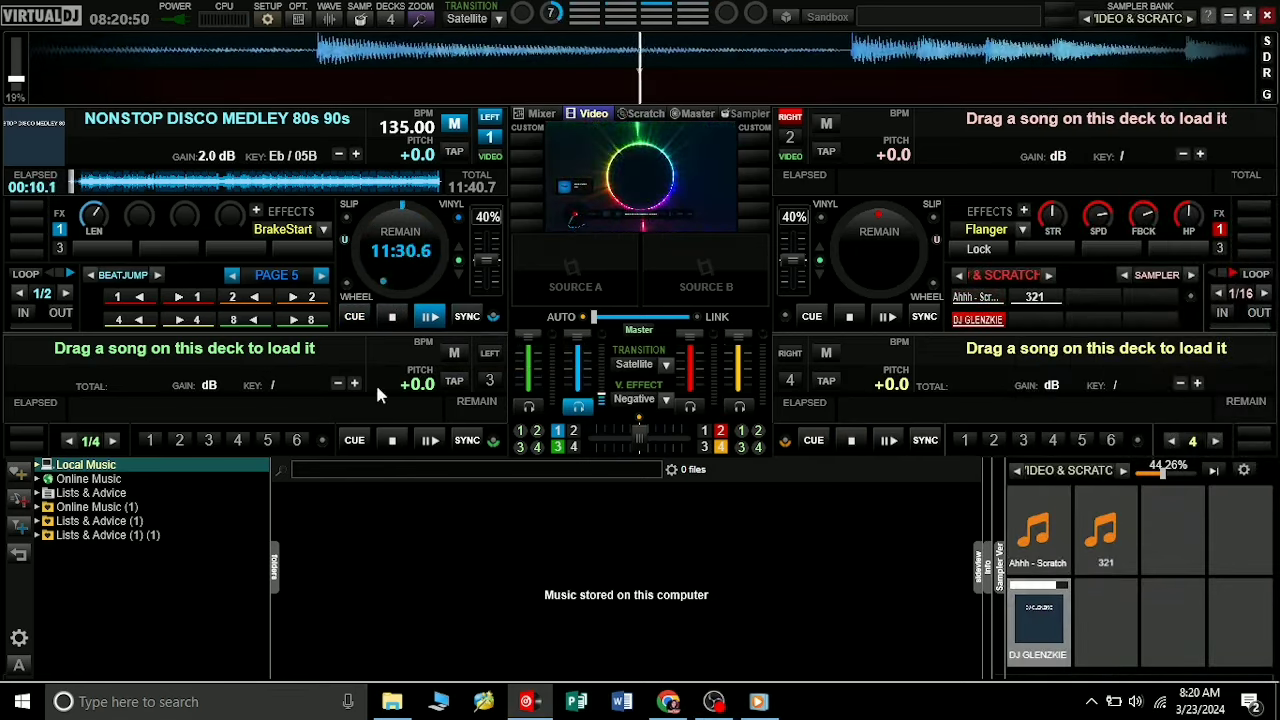
Change deck 1's effect from BrakeStart to Flanger and play the 321 countdown sample
{"action": "left_click", "coordinate": [320, 231]}
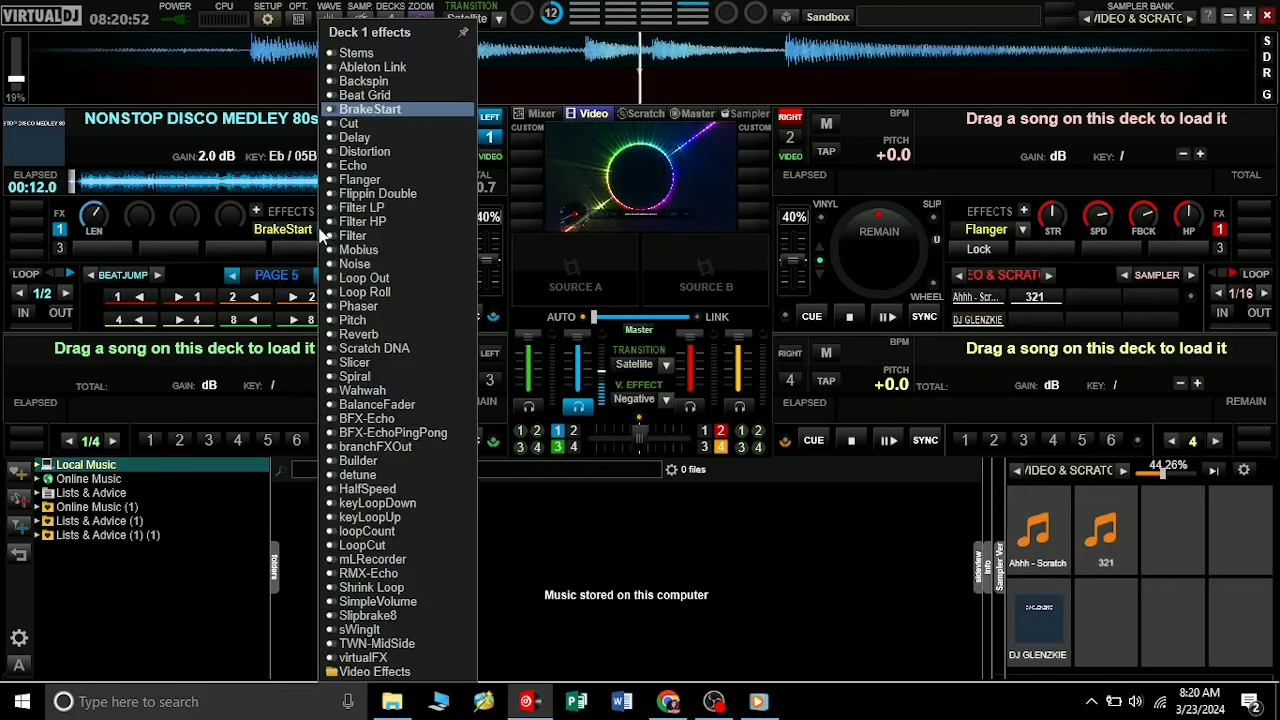
{"action": "left_click", "coordinate": [358, 181]}
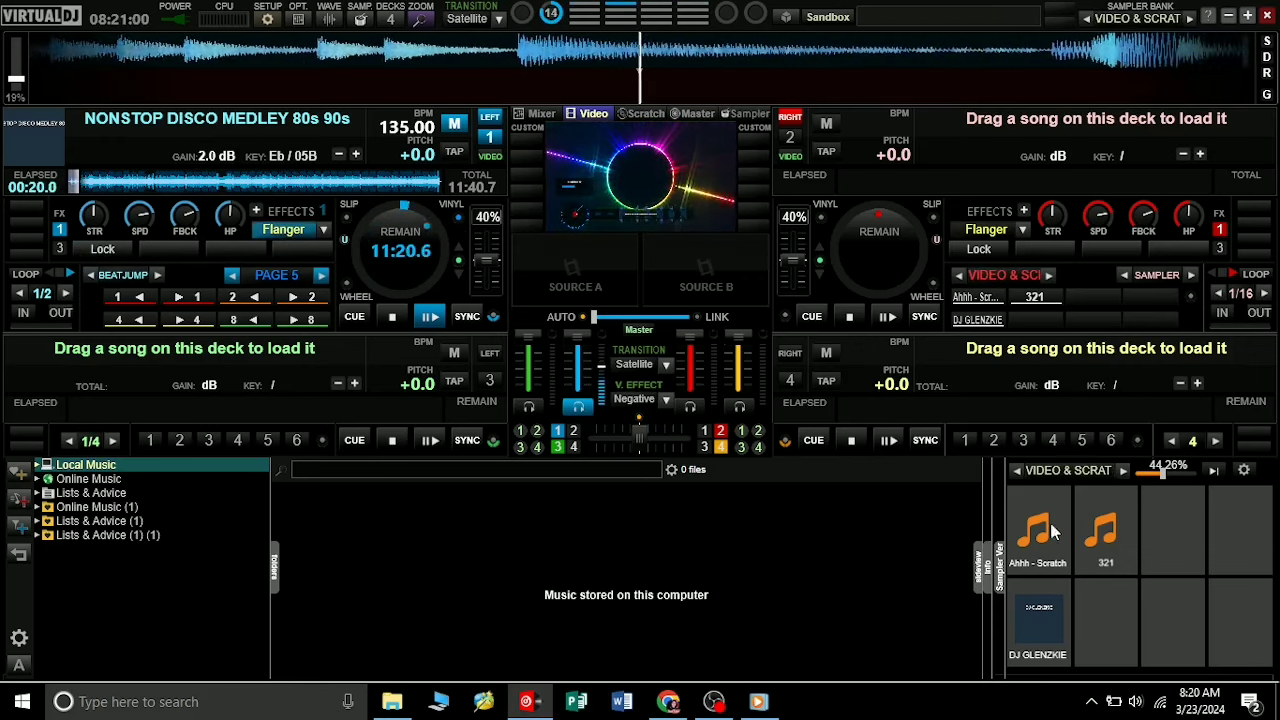
{"action": "left_click", "coordinate": [1111, 534]}
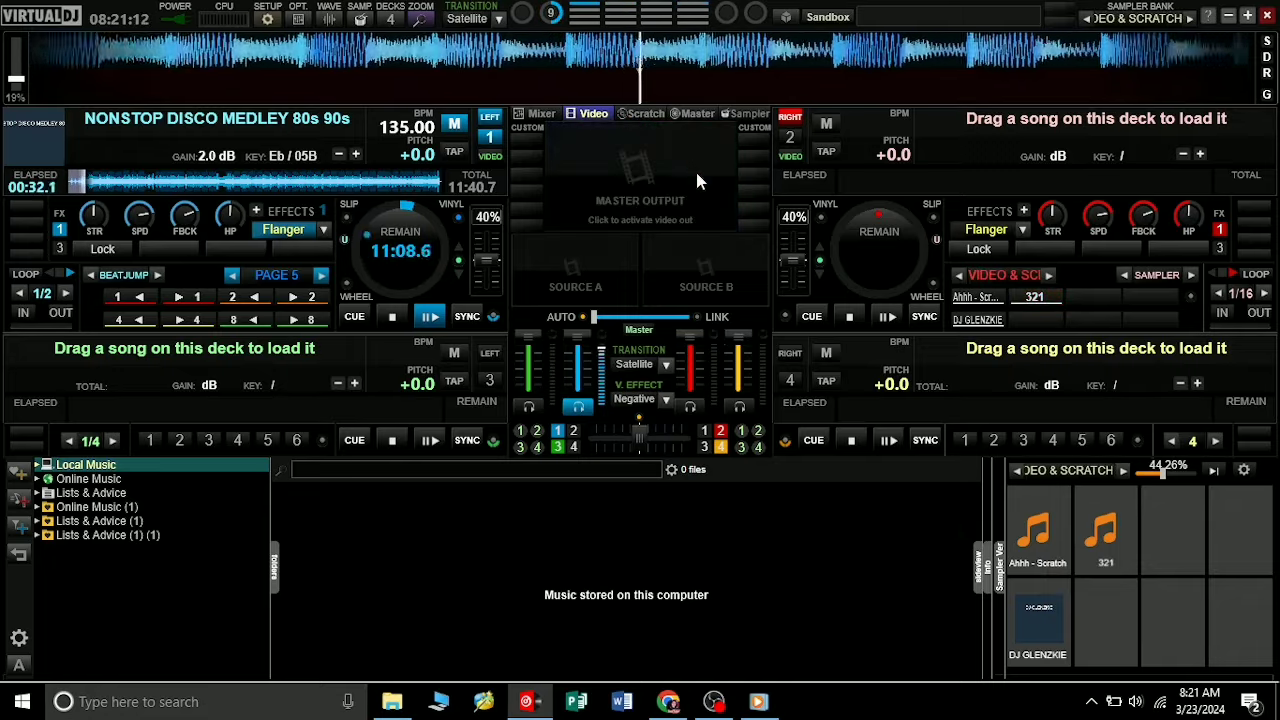
Open the video output window, try fullscreen, then return it to windowed mode
{"action": "left_click", "coordinate": [698, 181]}
{"action": "double_click", "coordinate": [711, 231]}
{"action": "double_click", "coordinate": [766, 331]}
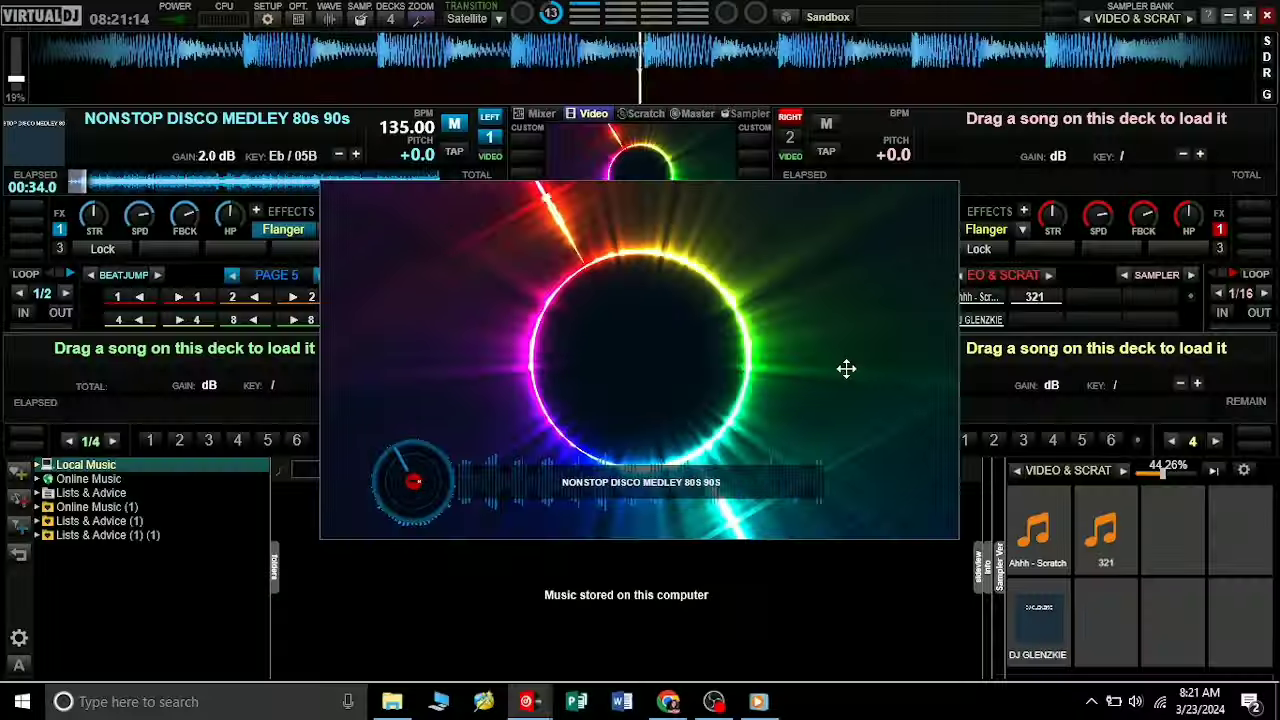
Load the Lets Dance - Silhouettes 2 bank and play the White Shadow 8 dancer video
{"action": "left_click", "coordinate": [1068, 470]}
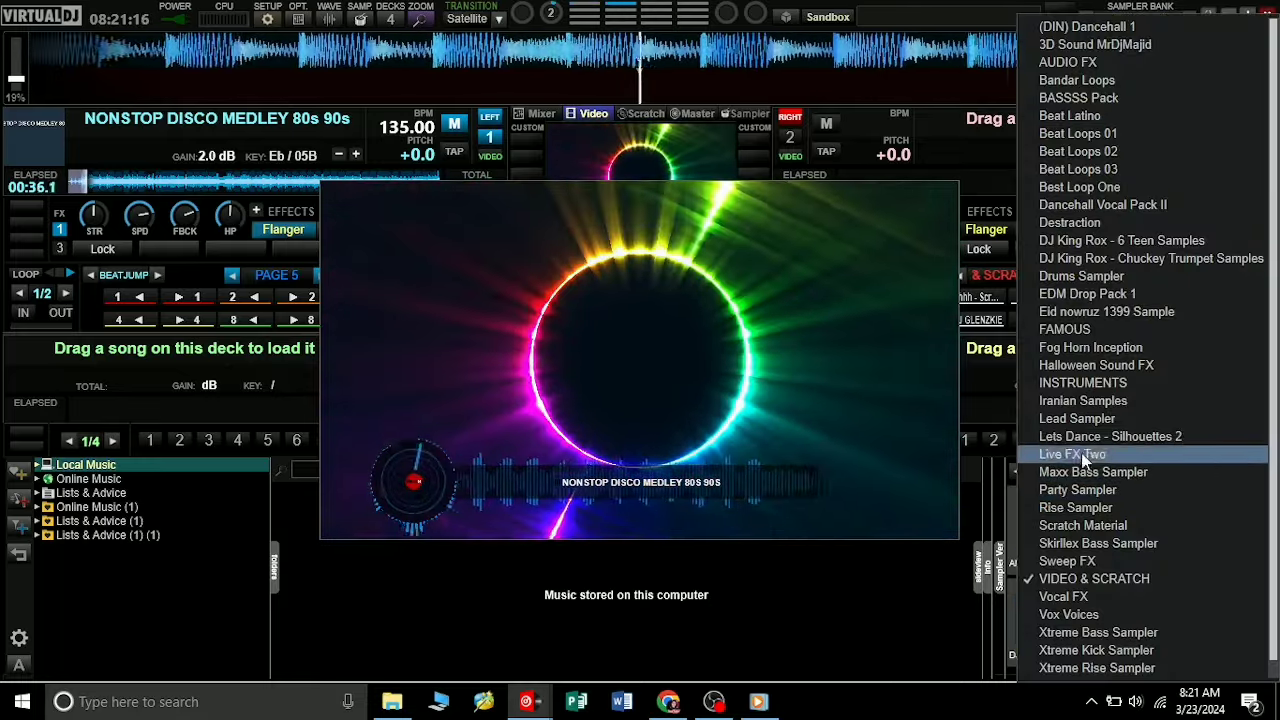
{"action": "left_click", "coordinate": [1085, 437]}
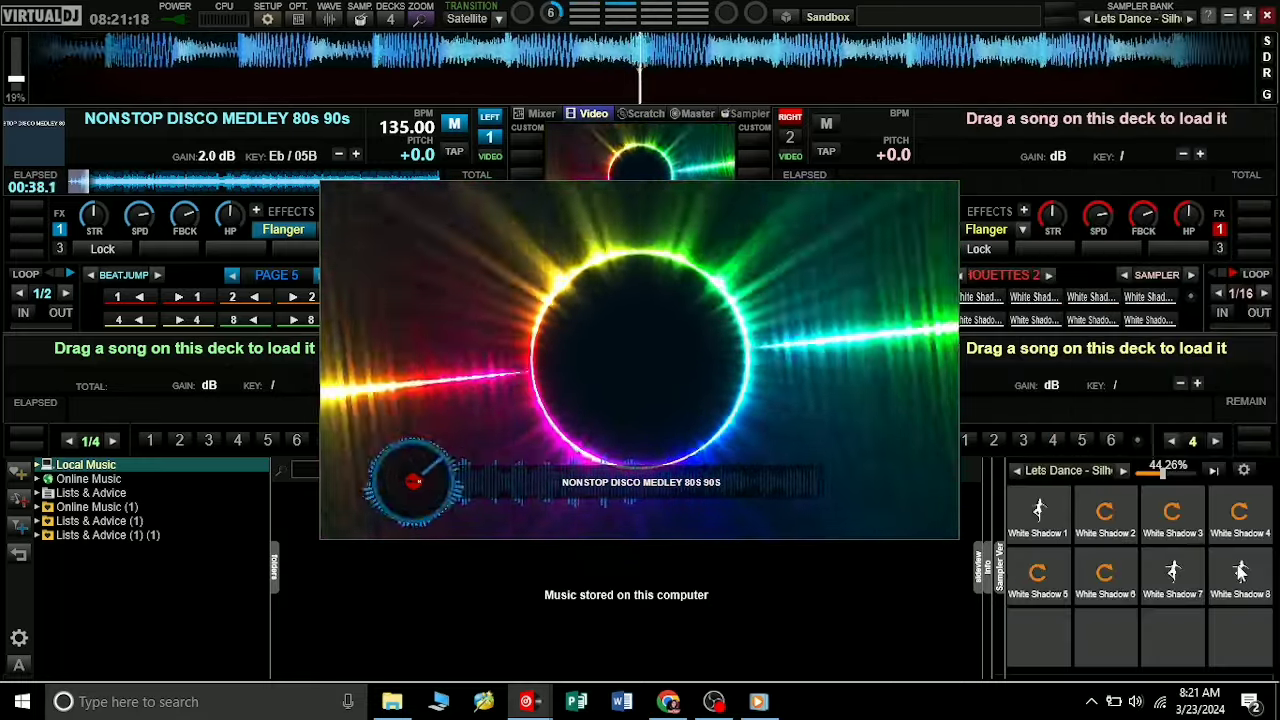
{"action": "left_click", "coordinate": [1240, 572]}
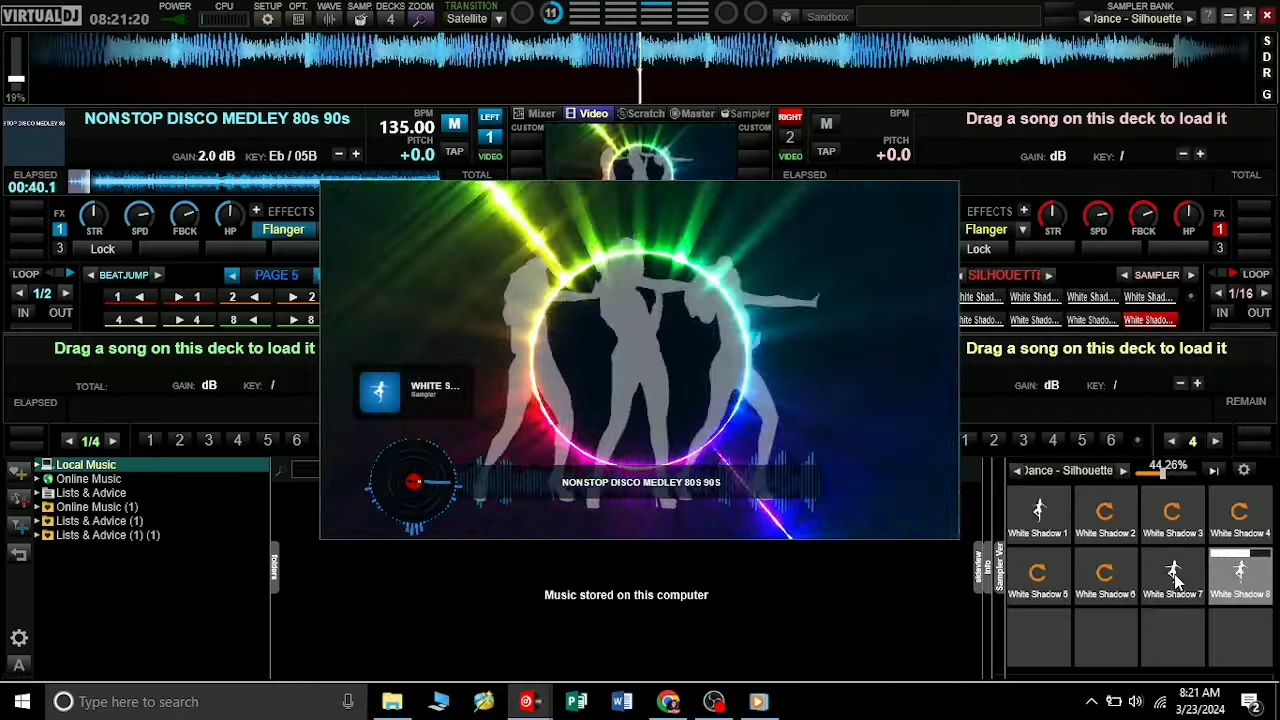
Add the White Shadow 6 dancer video on top of White Shadow 8
{"action": "left_click", "coordinate": [1100, 573]}
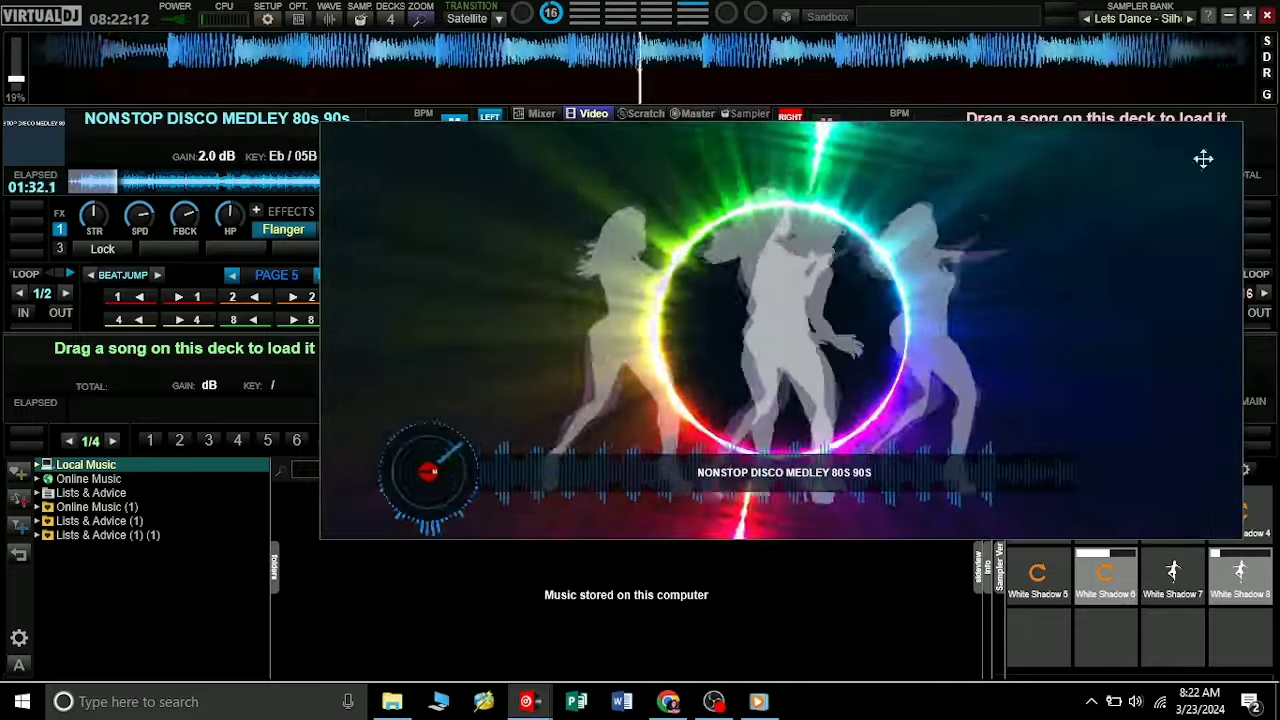
Enlarge the video output window and play a sample from the Sweep FX bank
{"action": "mouse_move", "coordinate": [1158, 130]}
{"action": "left_mouse_down"}
{"action": "mouse_move", "coordinate": [920, 200]}
{"action": "mouse_move", "coordinate": [923, 222]}
{"action": "left_mouse_up"}
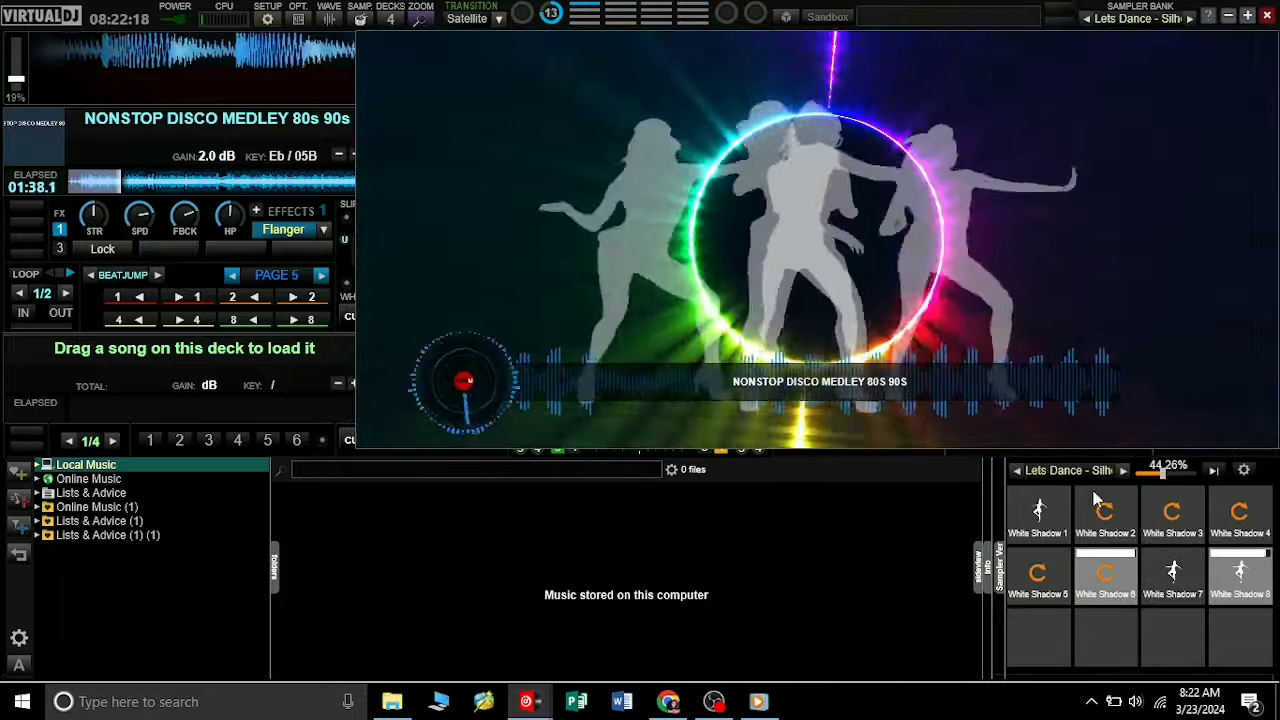
{"action": "left_click", "coordinate": [1080, 474]}
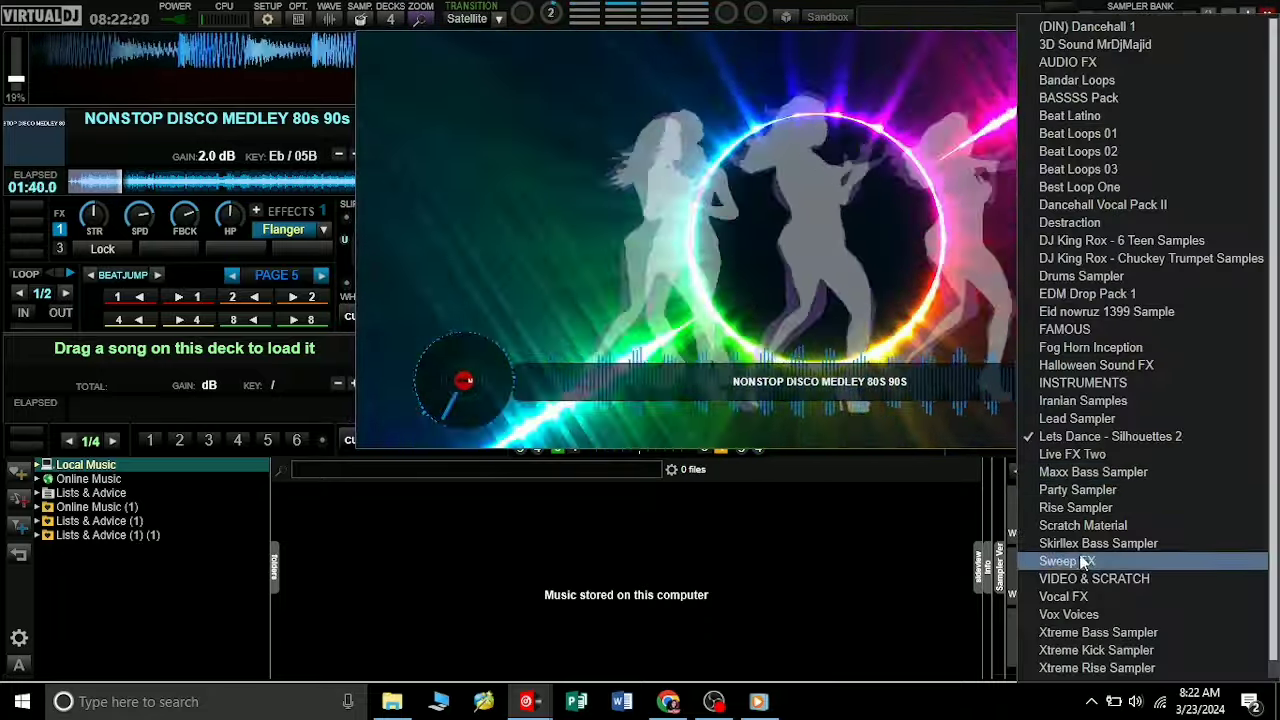
{"action": "left_click", "coordinate": [1090, 558]}
{"action": "left_click", "coordinate": [1256, 554]}
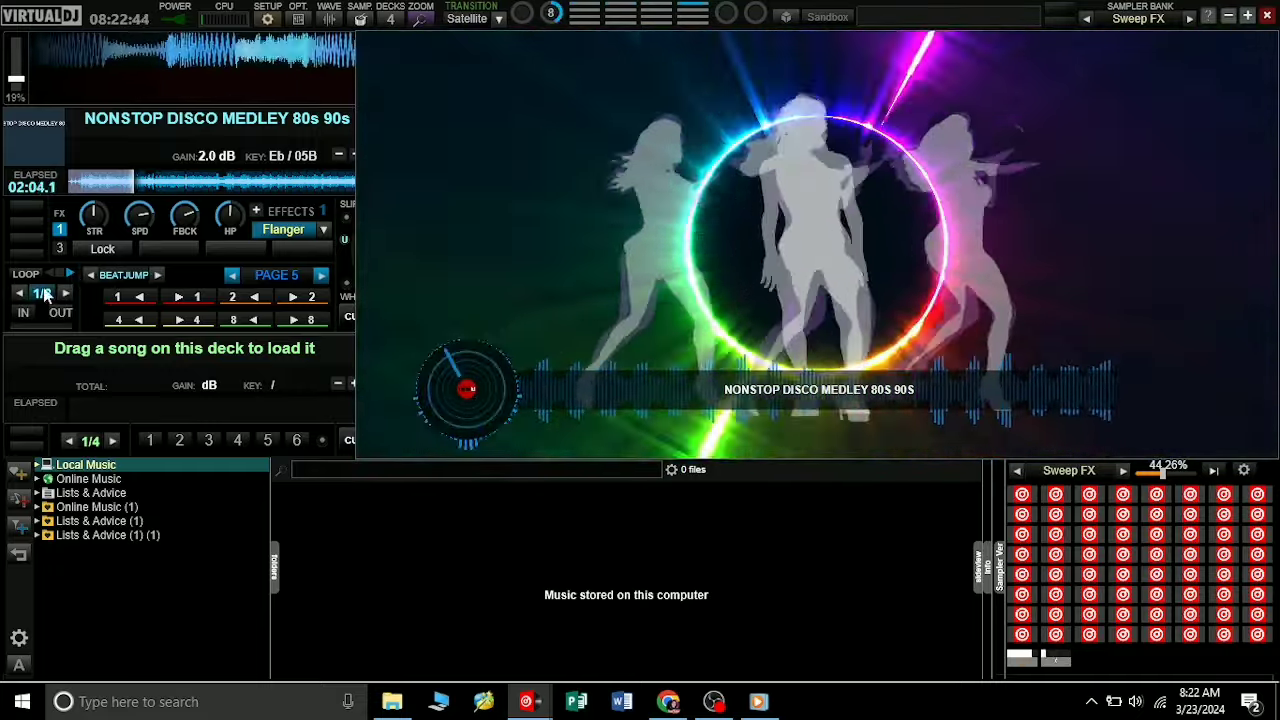
Loop the medley on 2 beats, dismiss the loop tip, and play a sampler video
{"action": "left_click", "coordinate": [65, 293]}
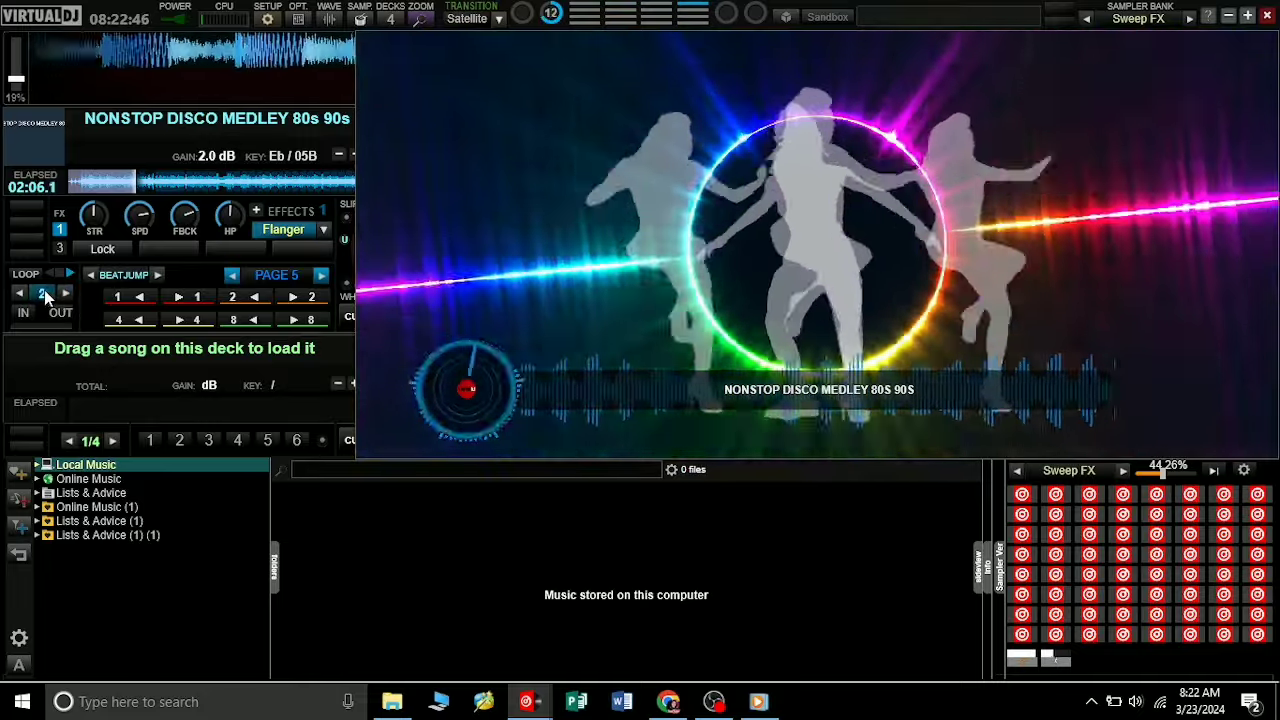
{"action": "left_click", "coordinate": [58, 313]}
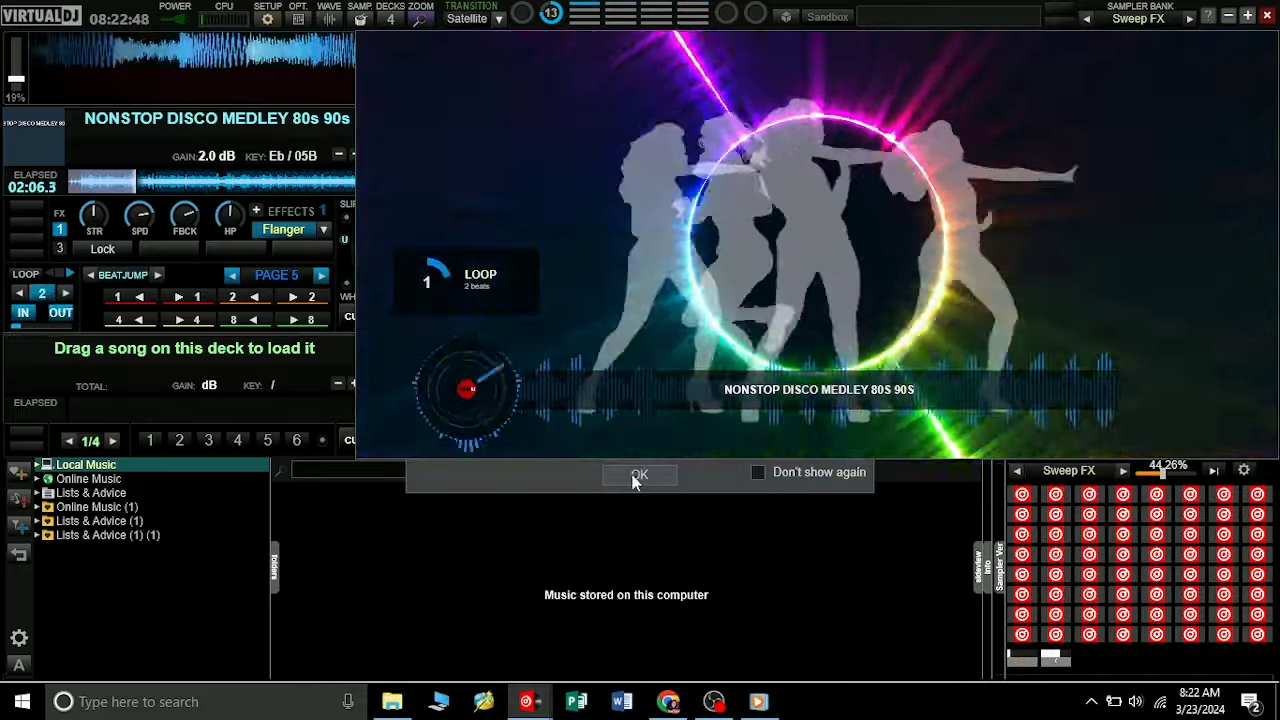
{"action": "left_click", "coordinate": [637, 476]}
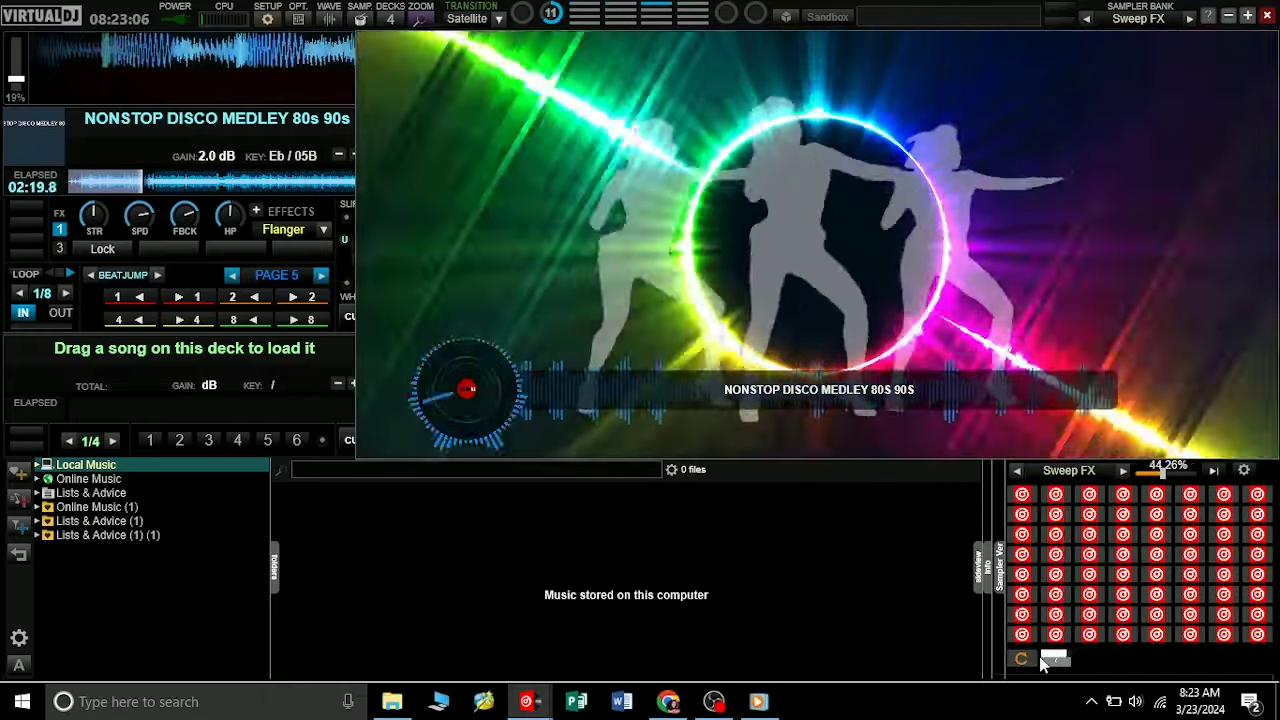
{"action": "left_click", "coordinate": [1057, 660]}
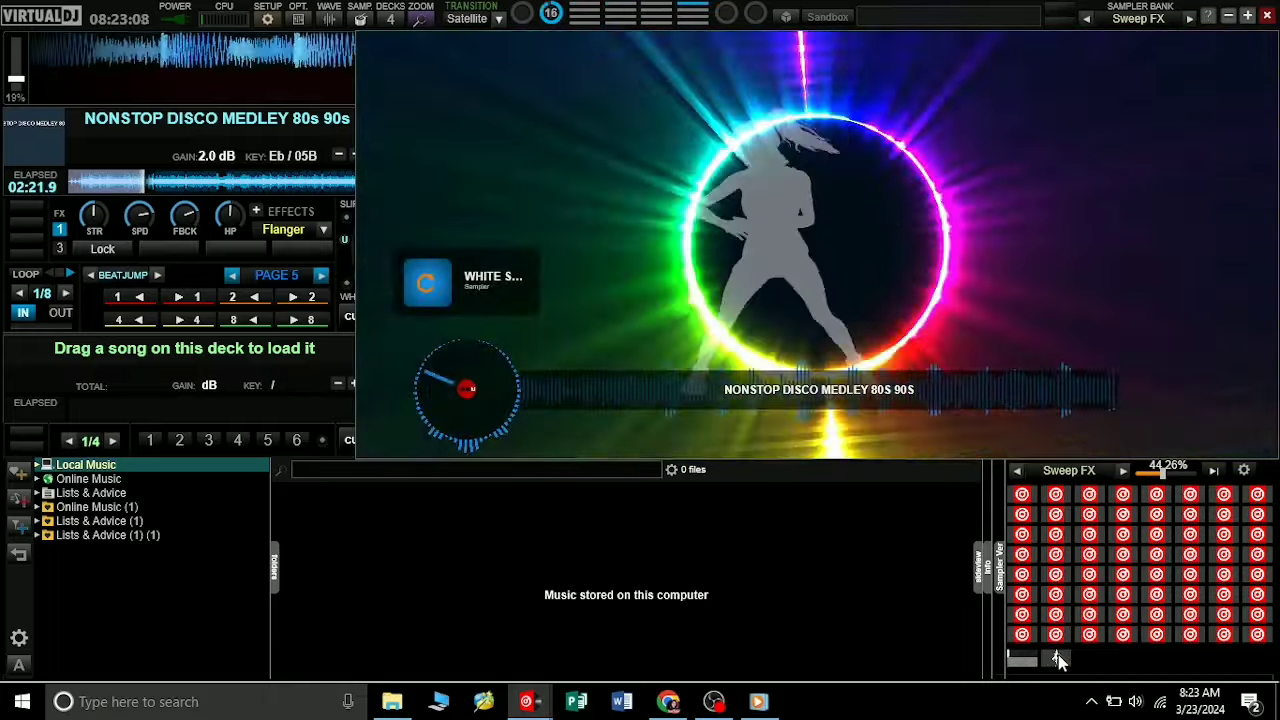
Play White Shadow 4 and 7 from Lets Dance - Silhouettes 2, stop 7, then load VIDEO & SCRATCH
{"action": "left_click", "coordinate": [1066, 471]}
{"action": "left_click", "coordinate": [1113, 442]}
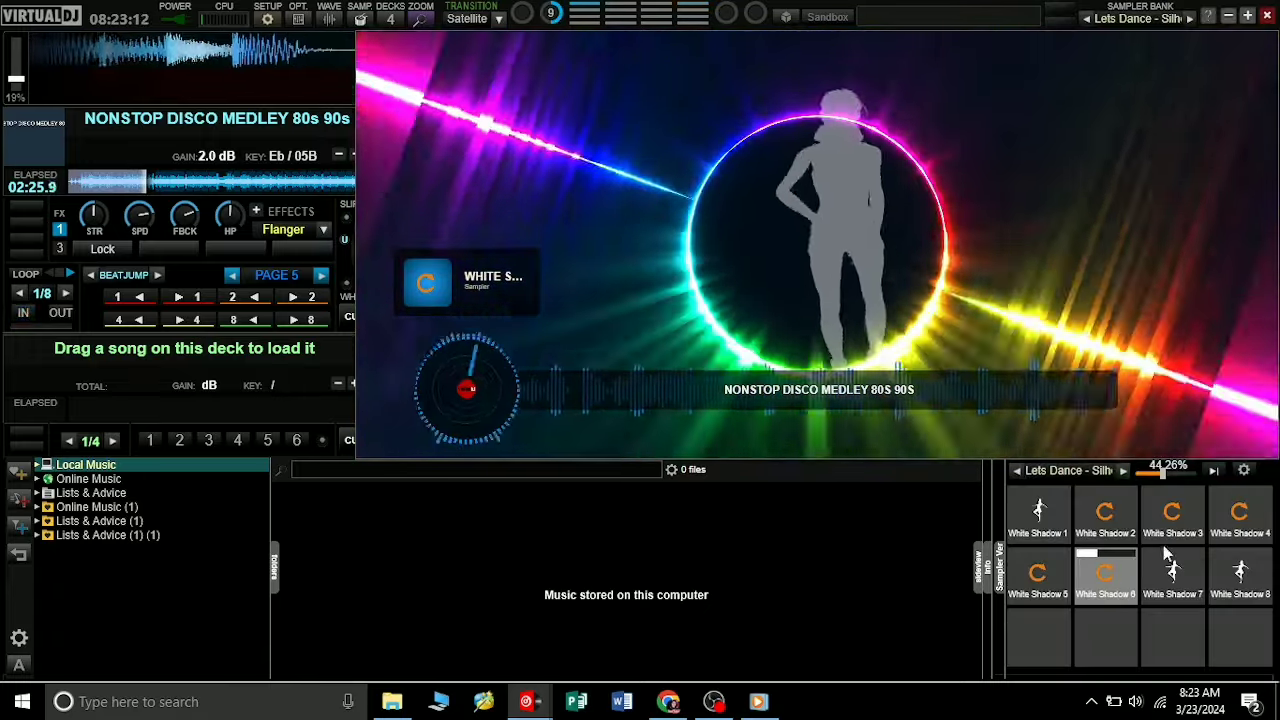
{"action": "left_click", "coordinate": [1235, 512]}
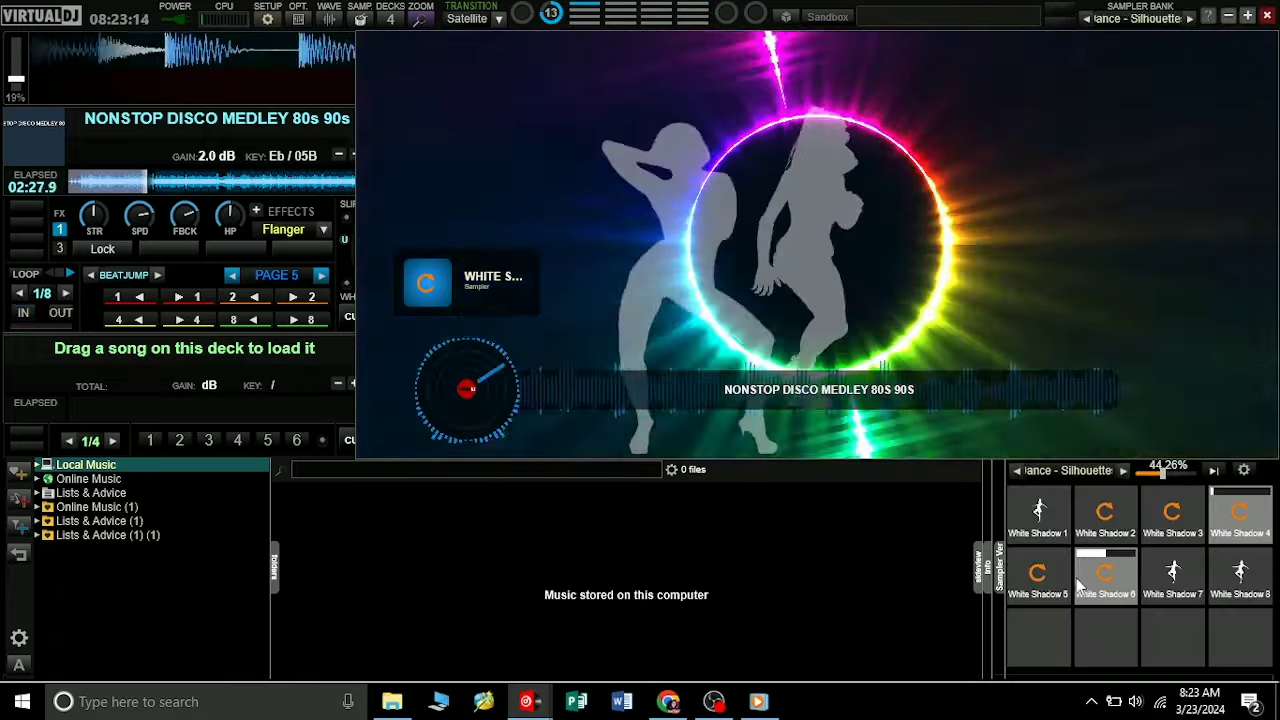
{"action": "left_click", "coordinate": [1180, 586]}
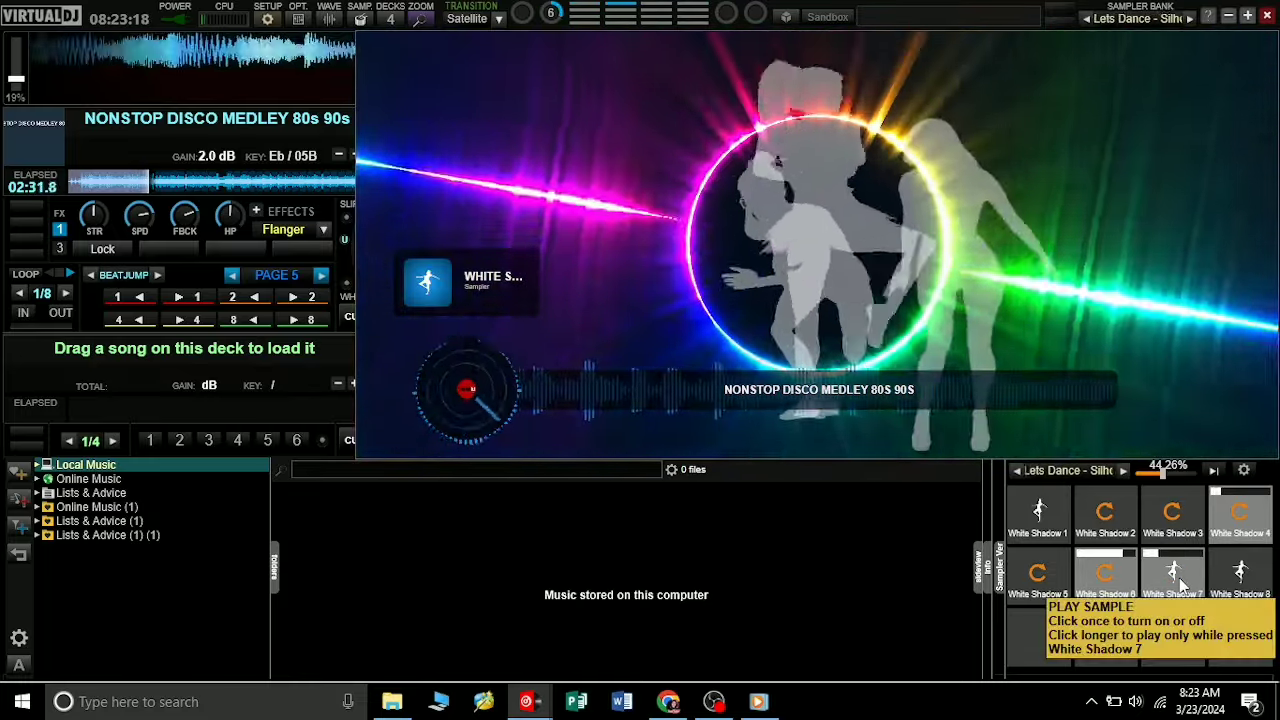
{"action": "left_click", "coordinate": [1179, 578]}
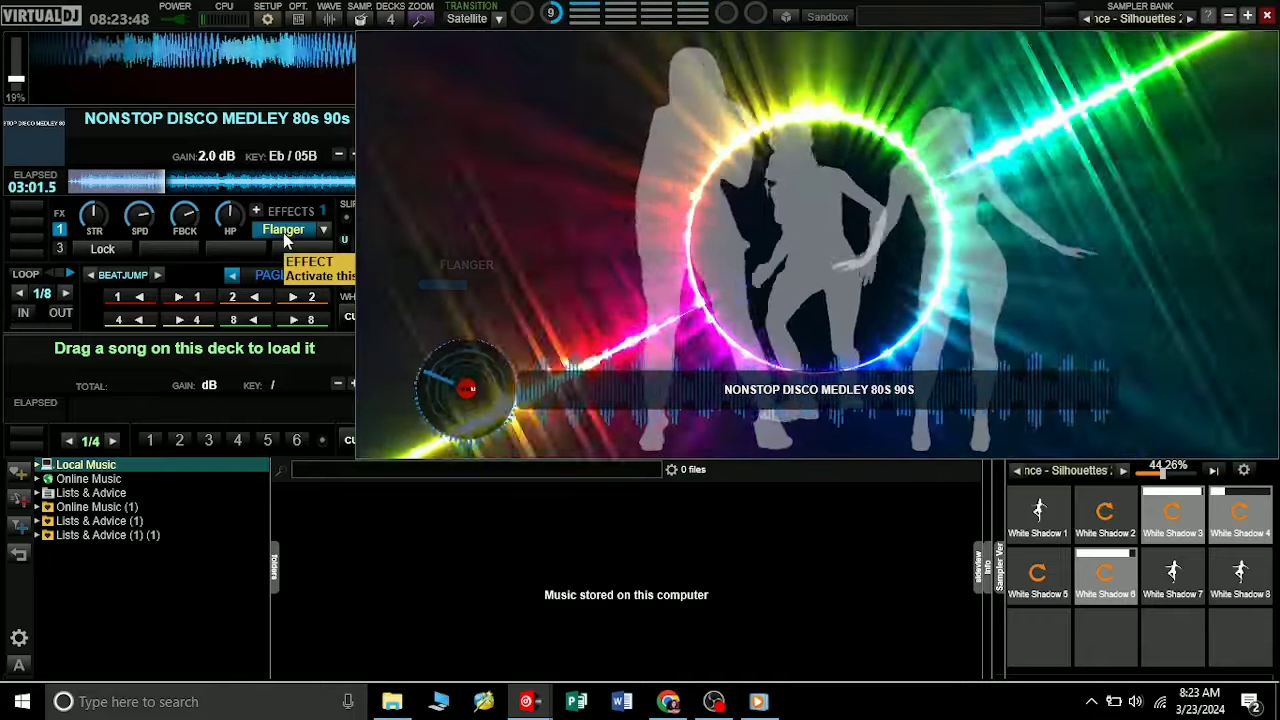
{"action": "left_click", "coordinate": [1065, 470]}
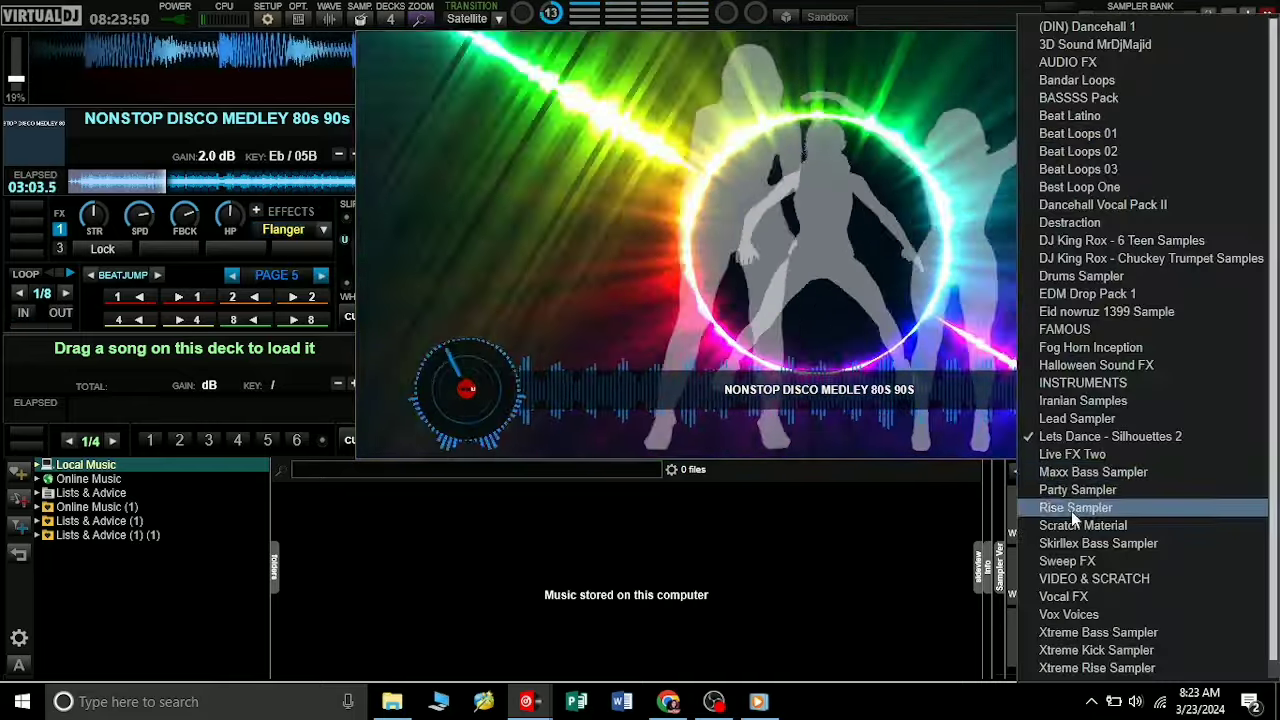
{"action": "left_click", "coordinate": [1072, 570]}
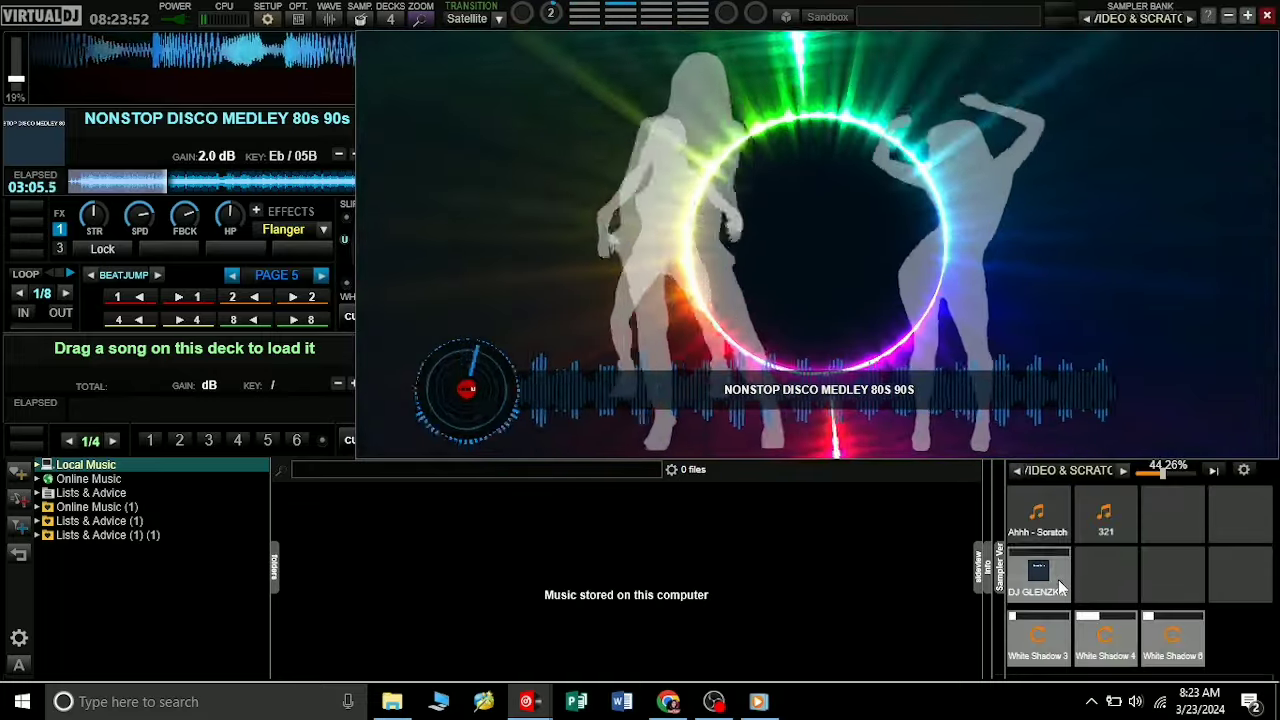
{"action": "left_click", "coordinate": [1037, 522]}
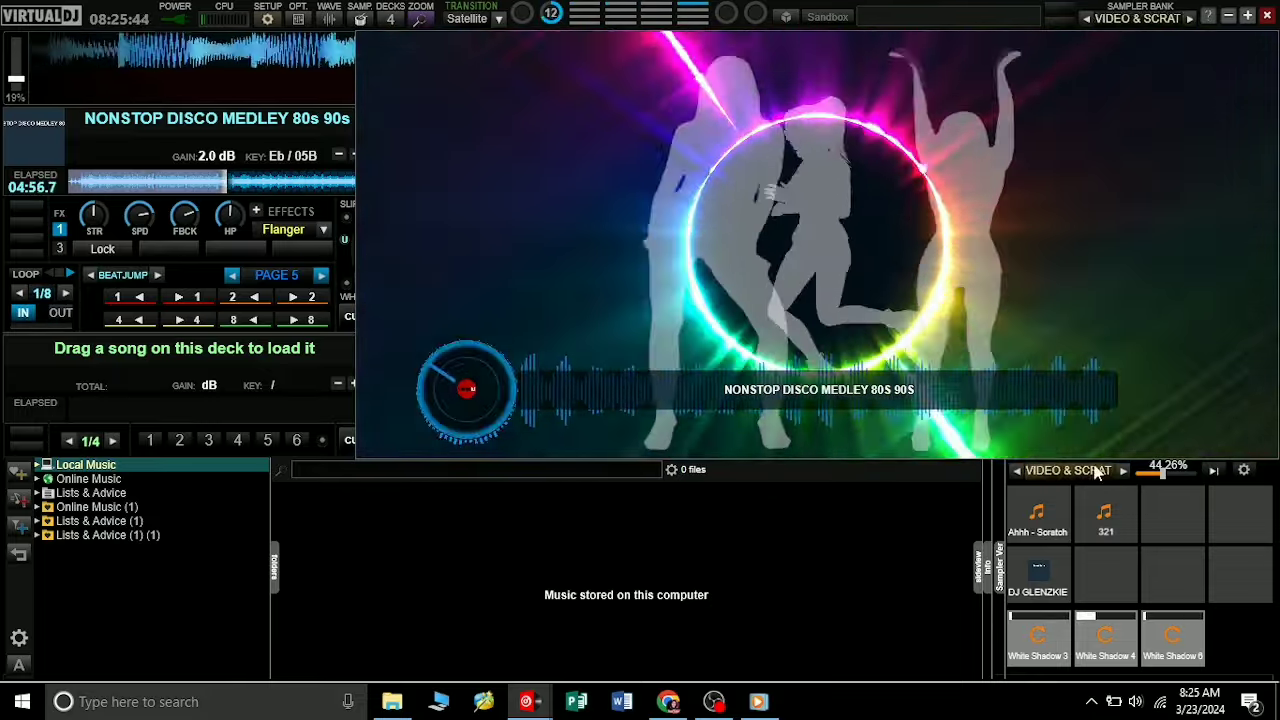
Play the DJ GLENZKIE pad from the VIDEO & SCRATCH bank over the medley
{"action": "left_click", "coordinate": [1026, 572]}
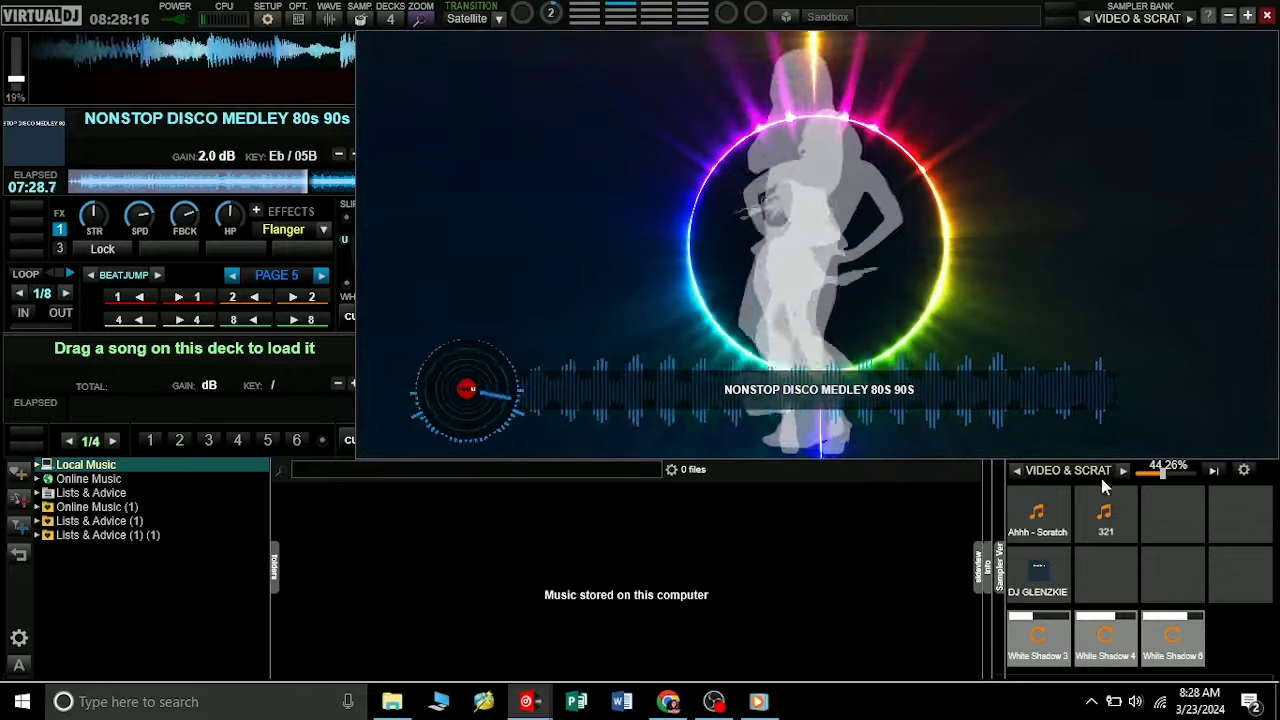
Play the Ahhh - Scratch sample, then replay it a few seconds later
{"action": "left_click", "coordinate": [1032, 526]}
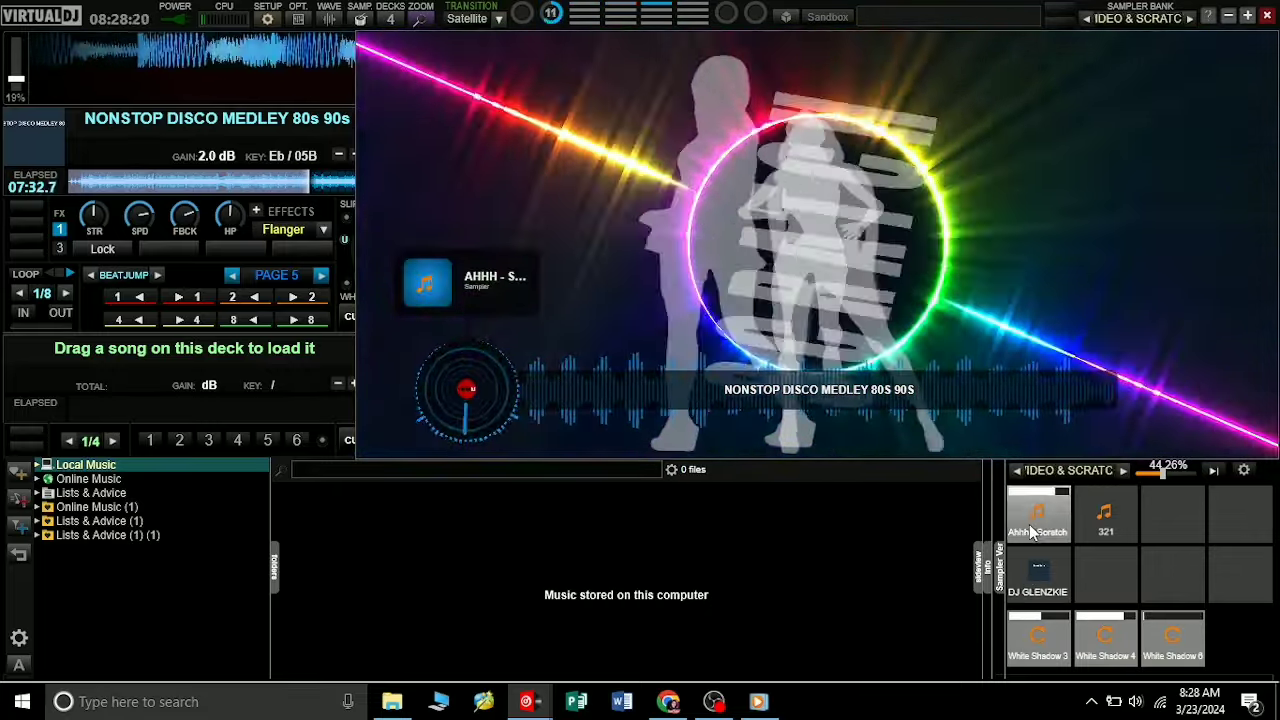
{"action": "left_click", "coordinate": [1027, 527]}
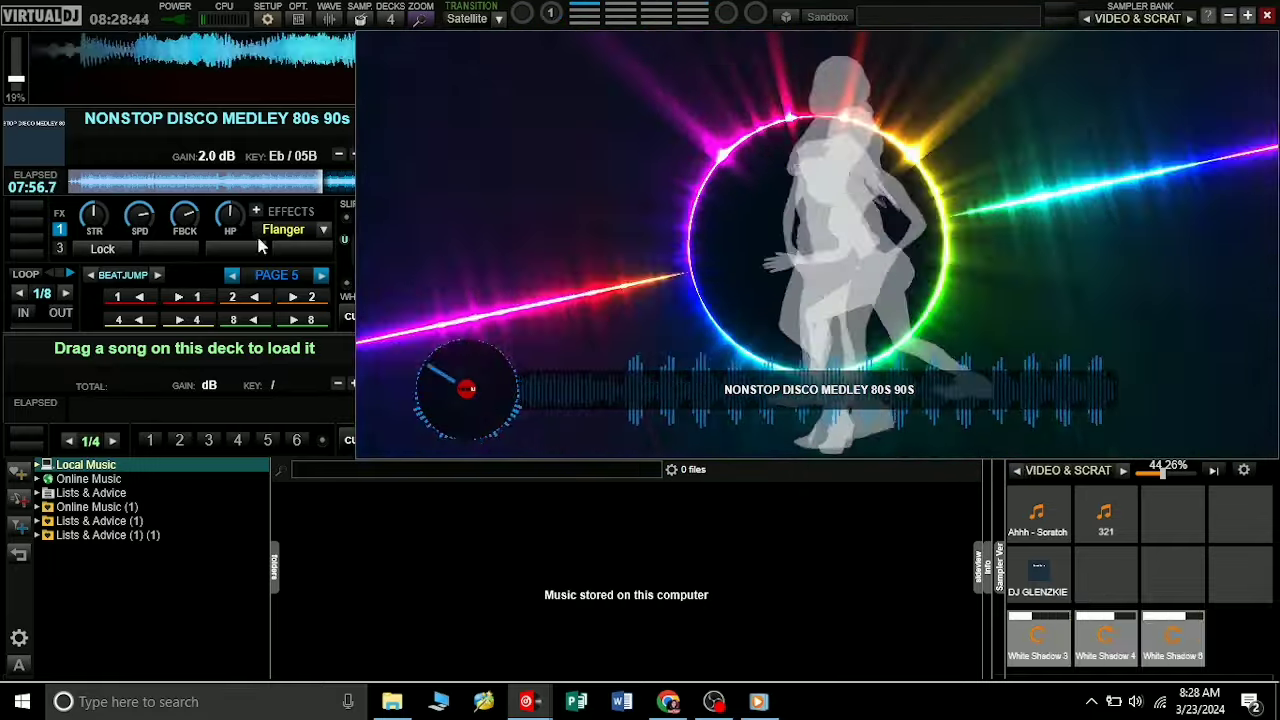
{"action": "left_click", "coordinate": [39, 294]}
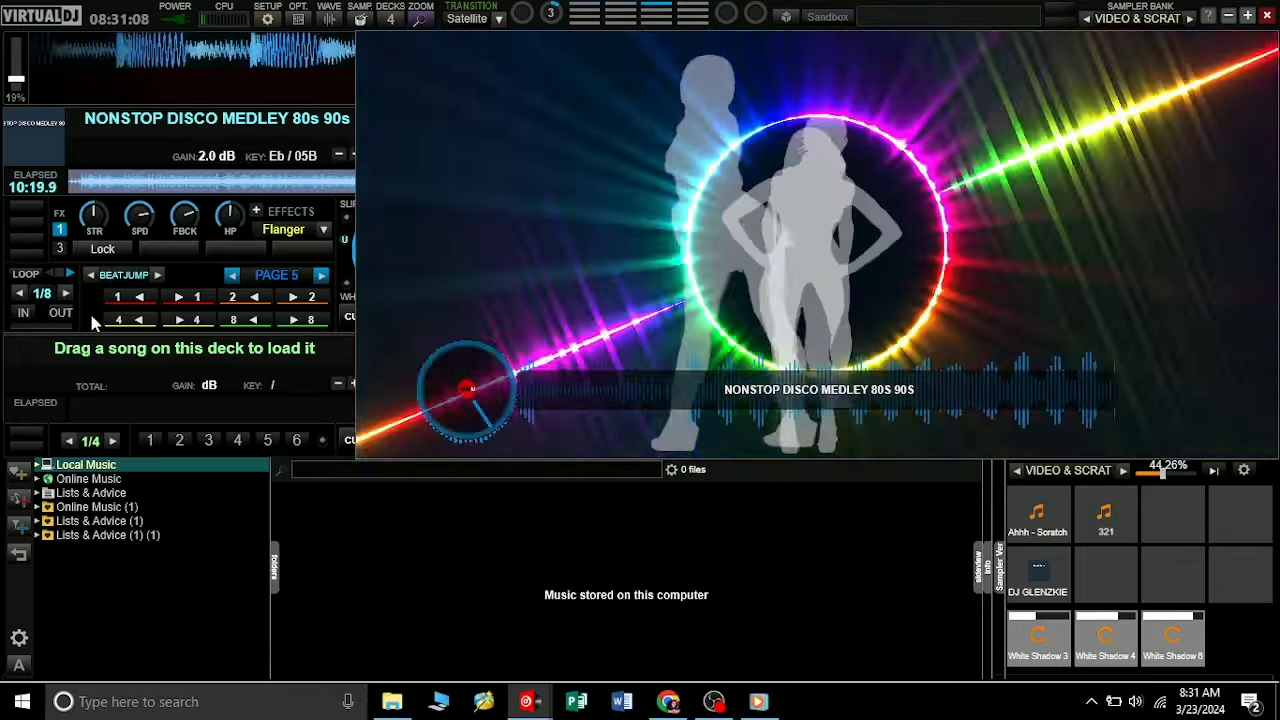
Set a 1/8-beat loop on the medley and switch on deck 1's Flanger effect
{"action": "left_click", "coordinate": [41, 296]}
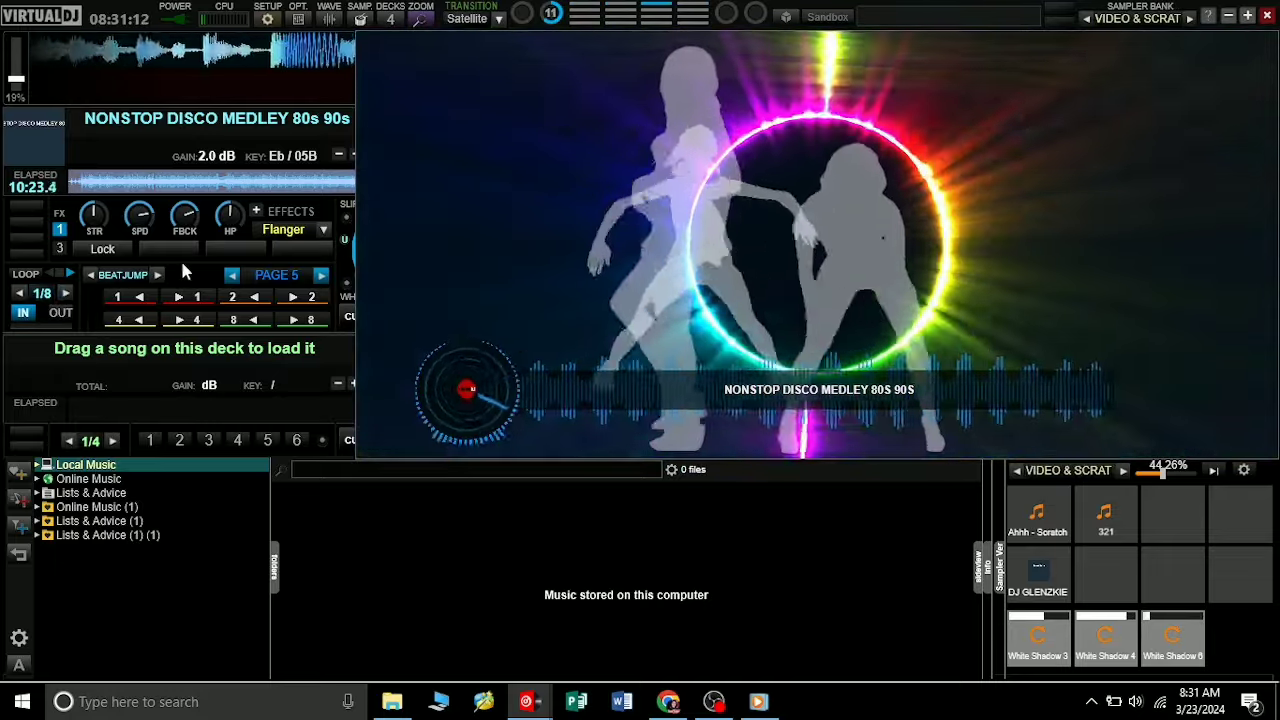
{"action": "left_click", "coordinate": [279, 238]}
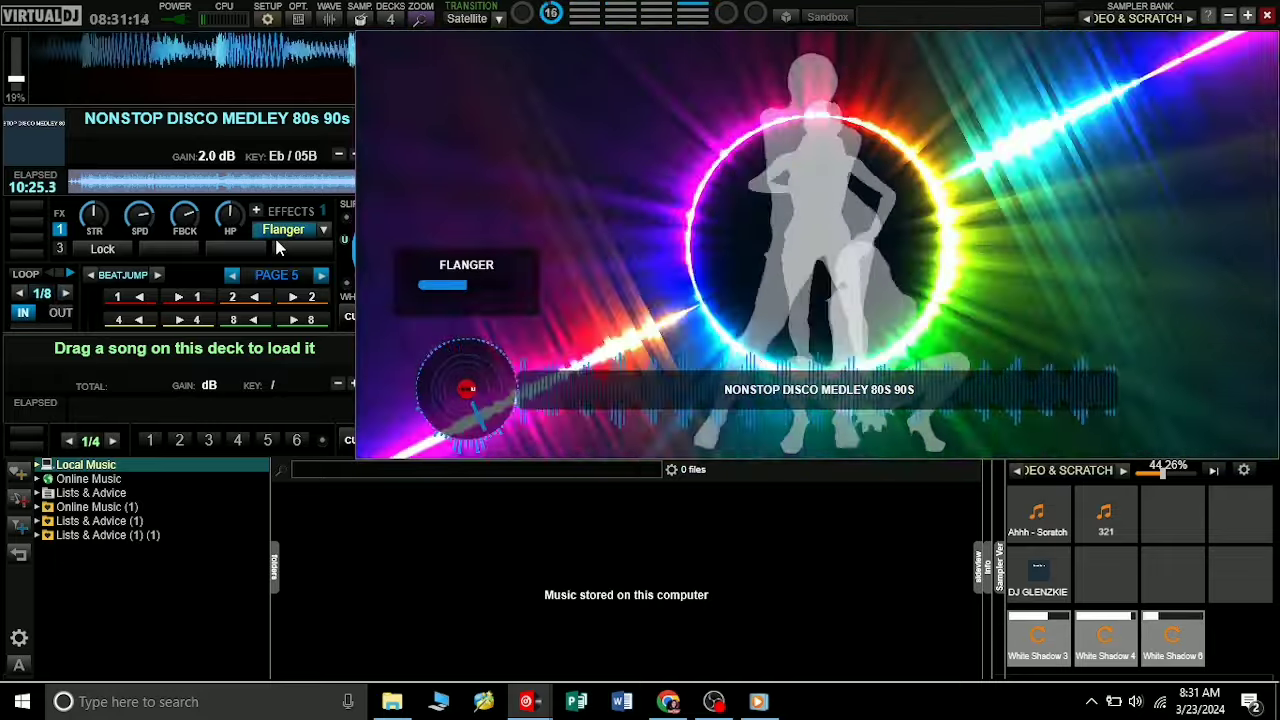